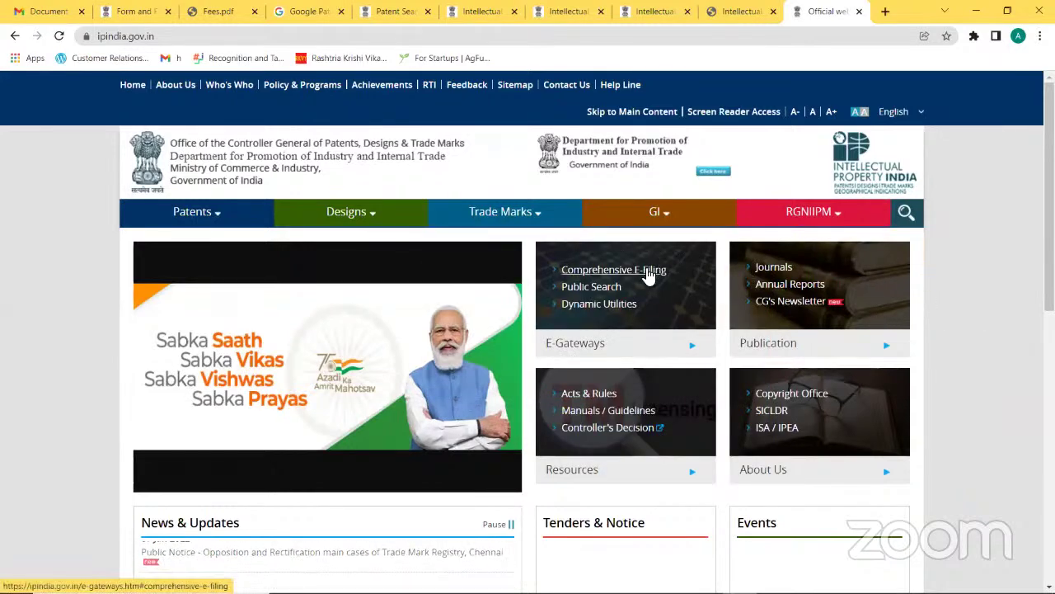
Step: Go through Comprehensive E-Filing to eFiling Patents and accept leaving for the external e-filing site
{"action": "left_click", "coordinate": [649, 272]}
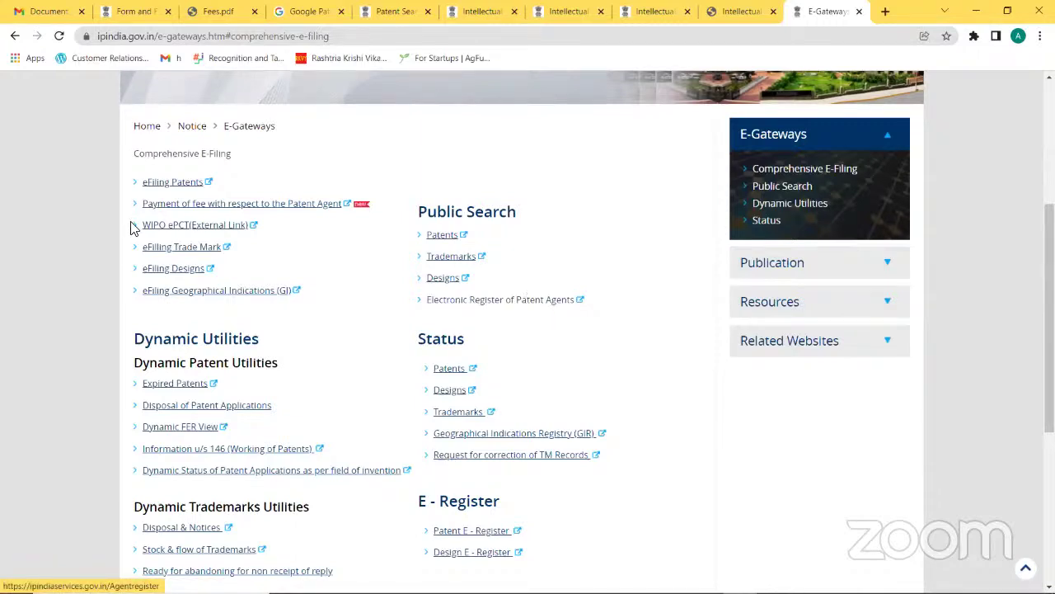
{"action": "left_click", "coordinate": [193, 183]}
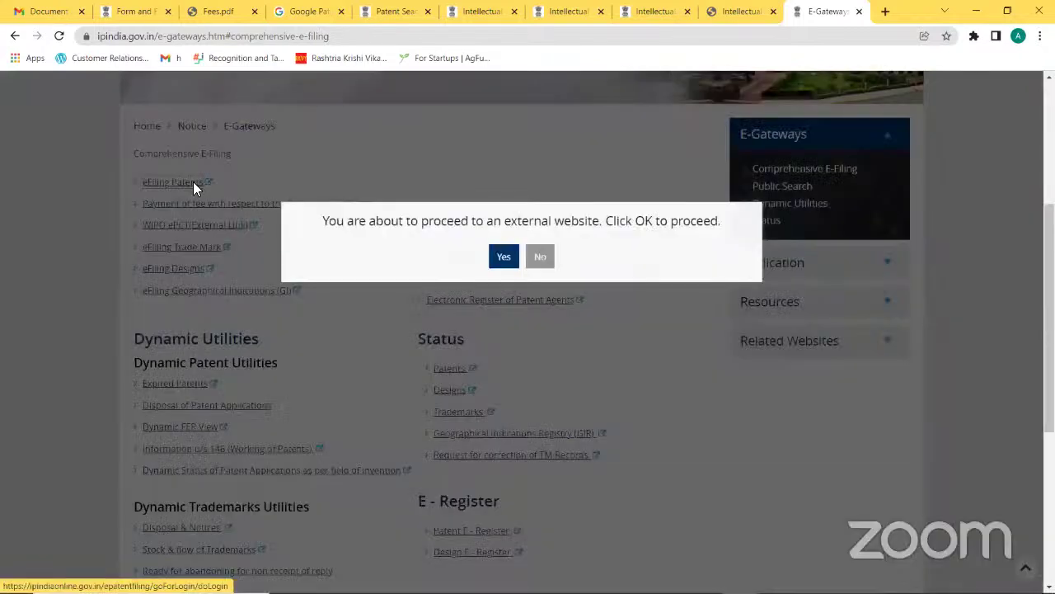
{"action": "left_click", "coordinate": [504, 255]}
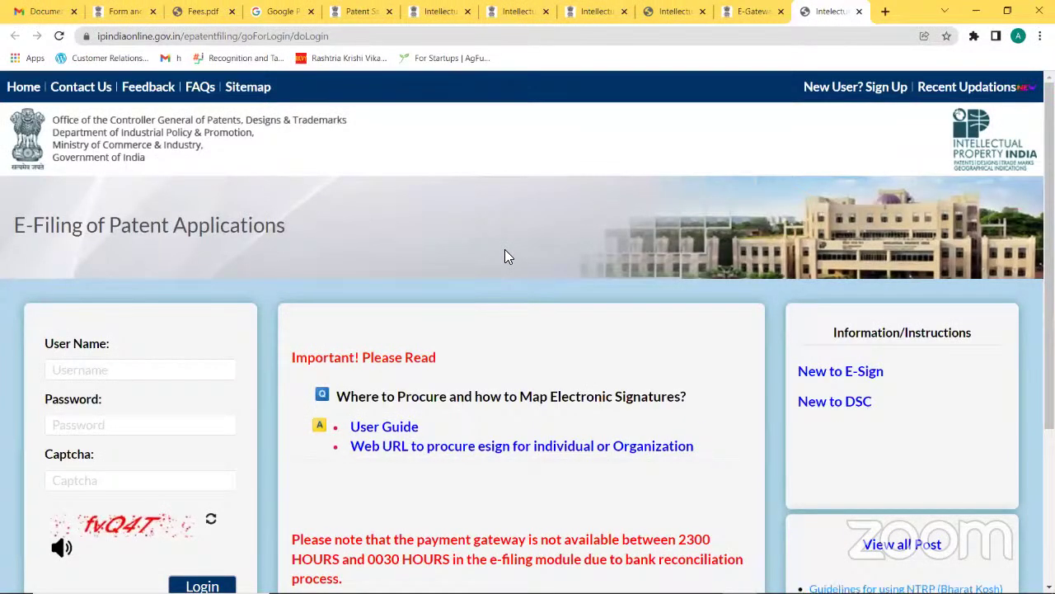
Step: Log in to the e-filing portal with the account's user name, password and the shown captcha
{"action": "left_click", "coordinate": [149, 372]}
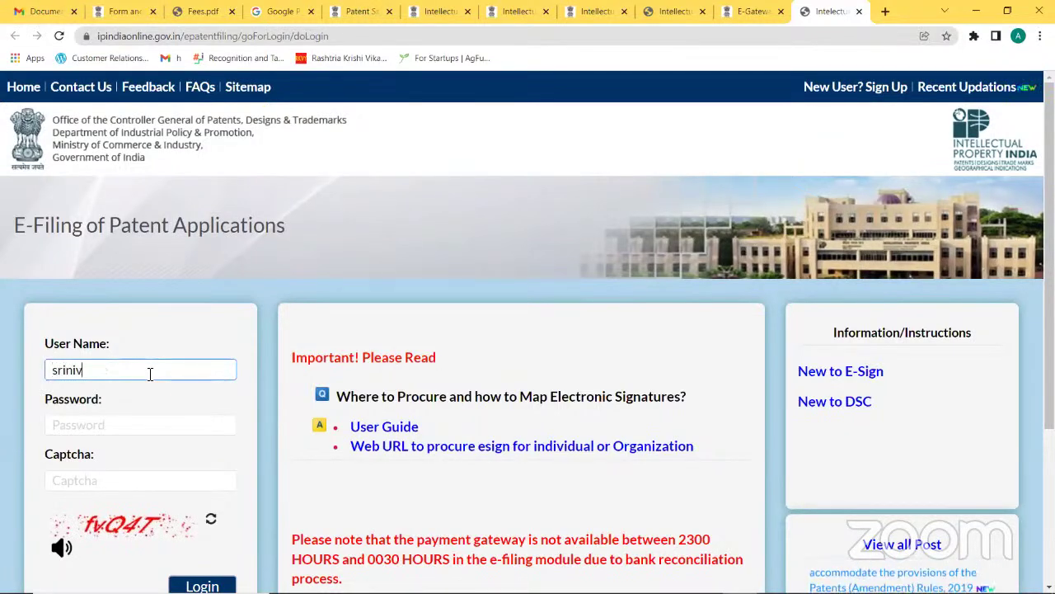
{"action": "key", "text": "Tab"}
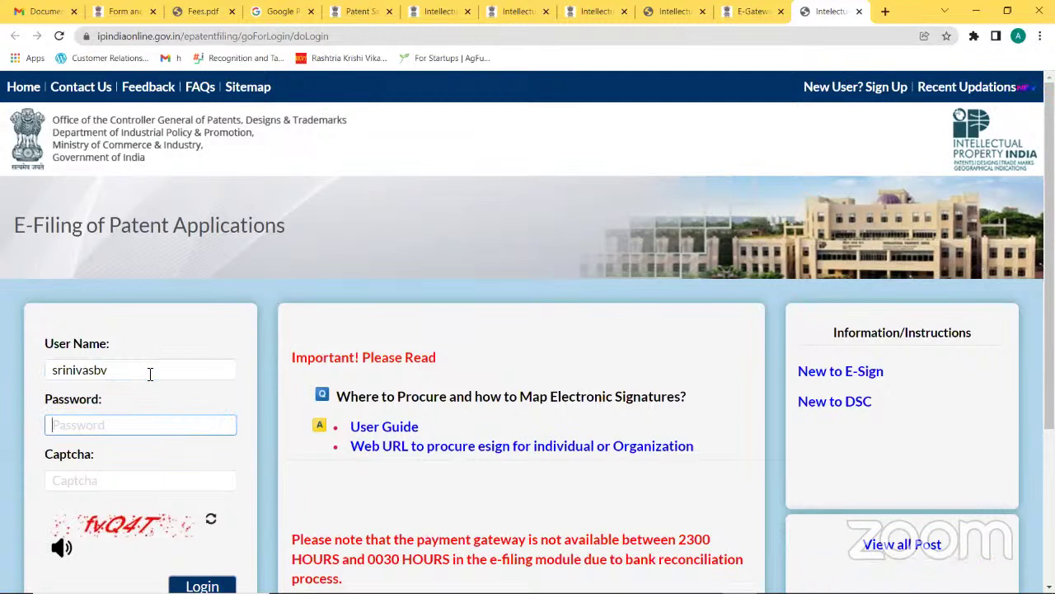
{"action": "type", "text": "••••••••••"}
{"action": "key", "text": "Tab"}
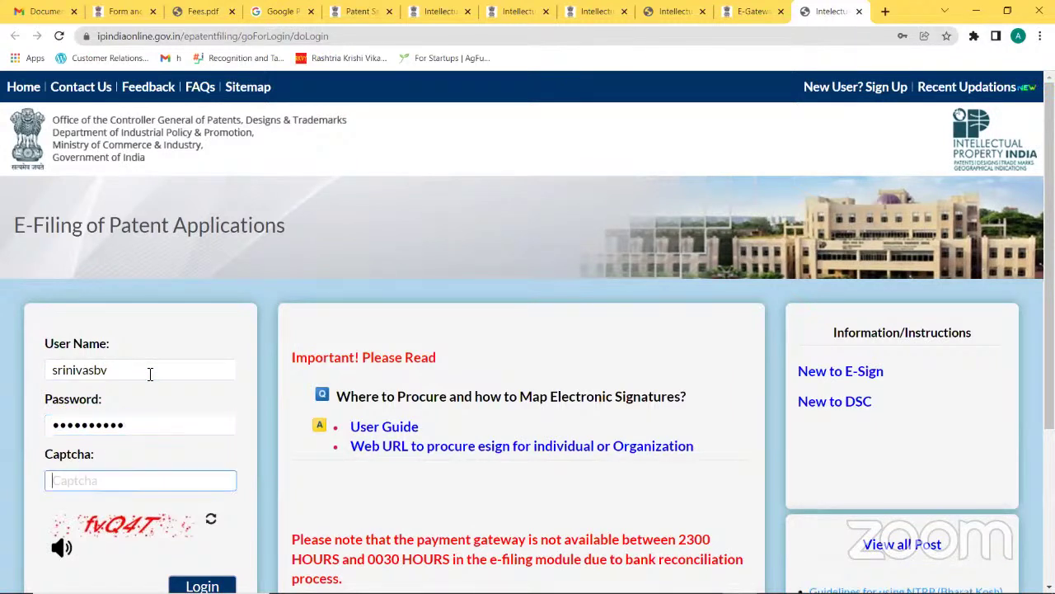
{"action": "type", "text": "fvQ"}
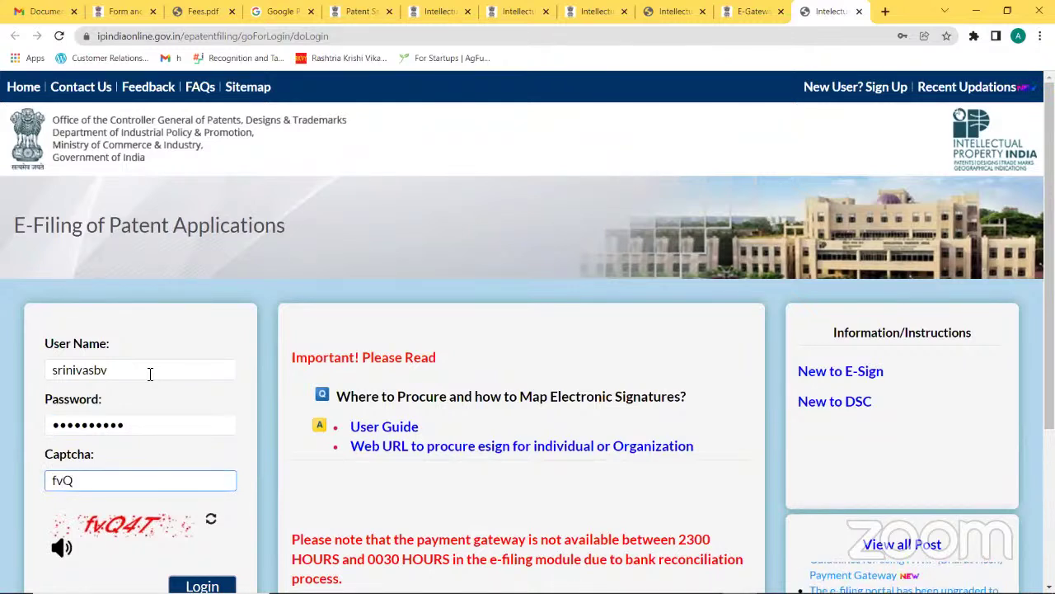
{"action": "type", "text": "4T"}
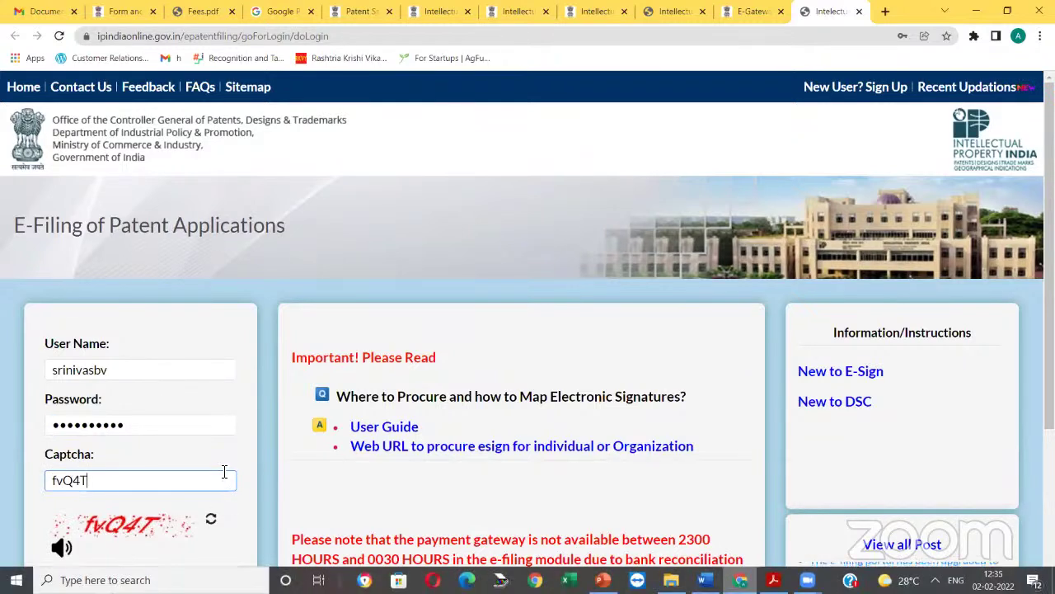
{"action": "left_click", "coordinate": [202, 585]}
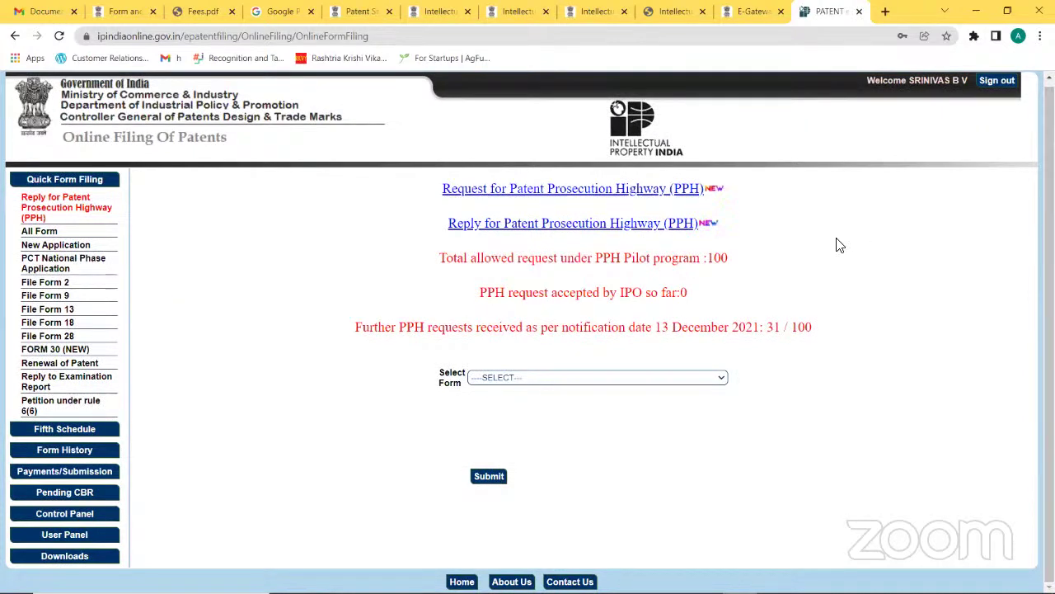
Step: Leave the Select Form list unchosen and start a New Application from the left menu
{"action": "left_click", "coordinate": [695, 378]}
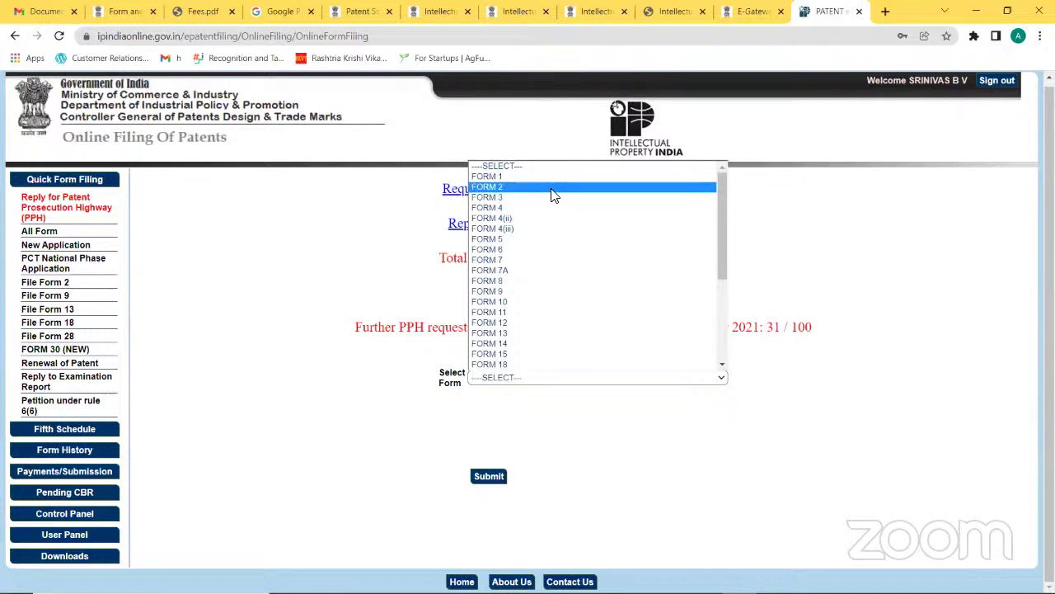
{"action": "left_click", "coordinate": [323, 346]}
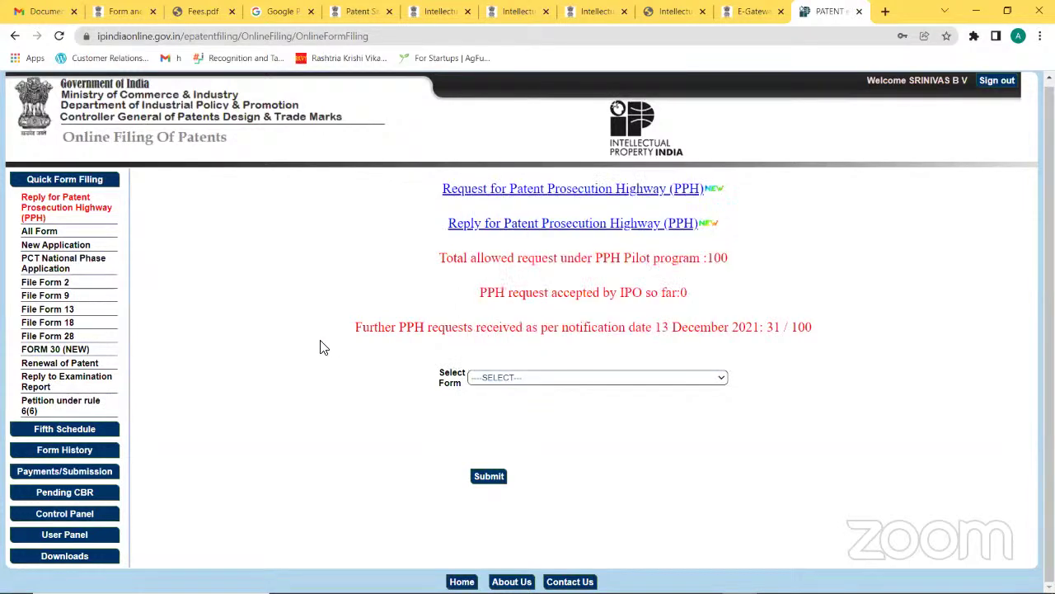
{"action": "left_click", "coordinate": [77, 246]}
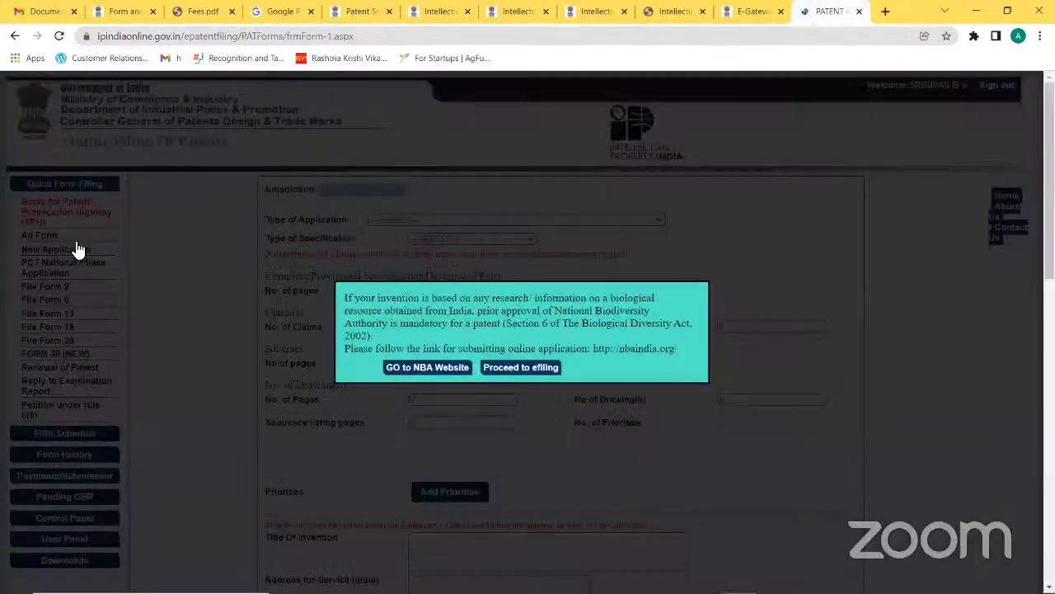
Step: Dismiss the biodiversity notice and set Form 1 to ORDINARY APPLICATION with Complete specification
{"action": "left_click", "coordinate": [534, 367]}
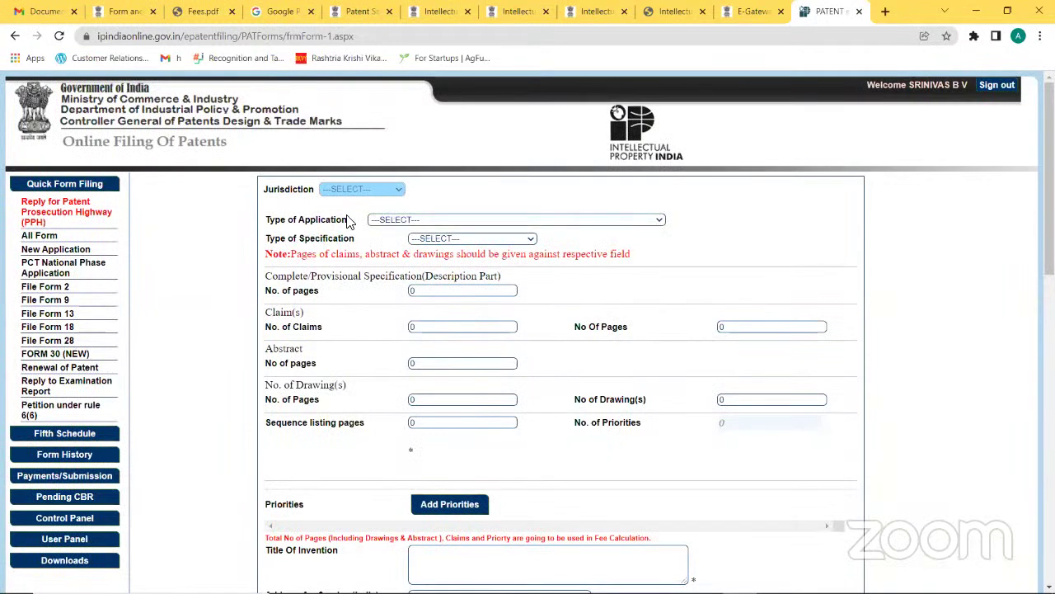
{"action": "left_click", "coordinate": [394, 219]}
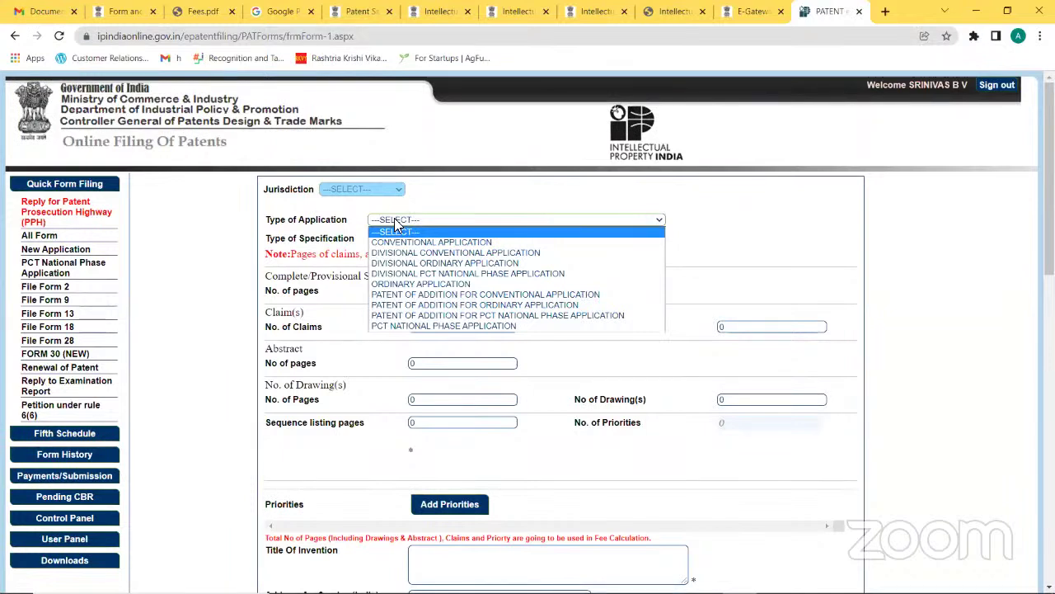
{"action": "left_click", "coordinate": [432, 285]}
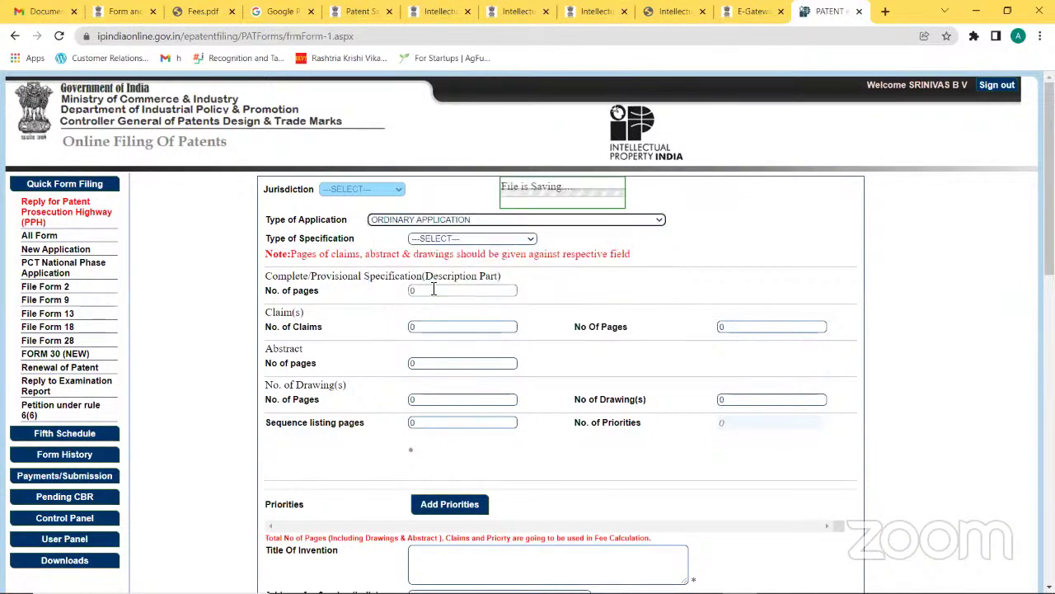
{"action": "left_click", "coordinate": [475, 239]}
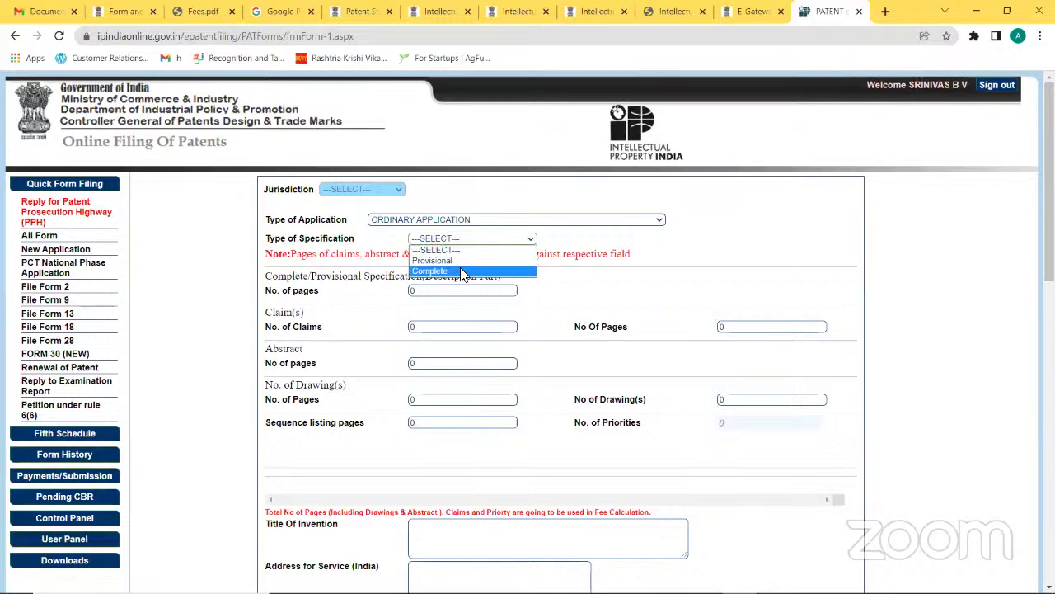
{"action": "left_click", "coordinate": [461, 271]}
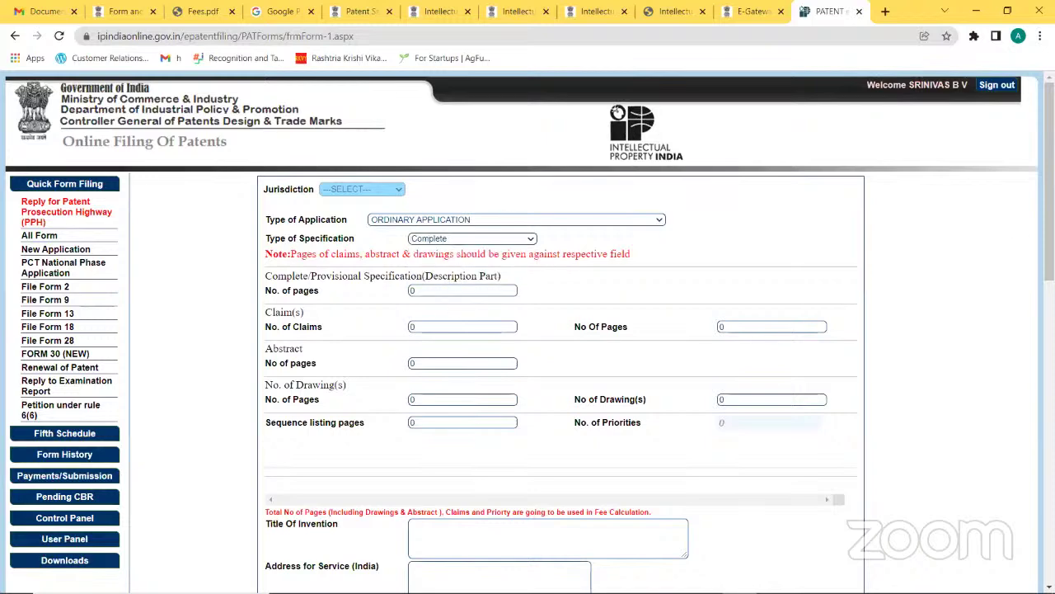
{"action": "scroll", "coordinate": [531, 132], "scroll_direction": "down", "scroll_amount": 2}
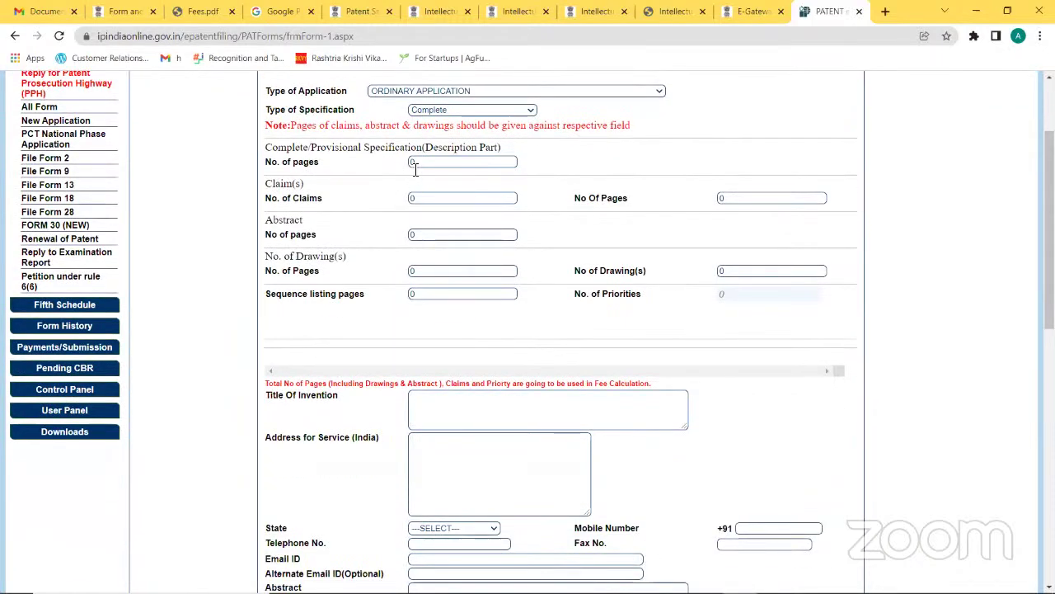
Step: Enter page counts: description 30, claims 10, abstract 1, drawings 1
{"action": "left_click", "coordinate": [418, 163]}
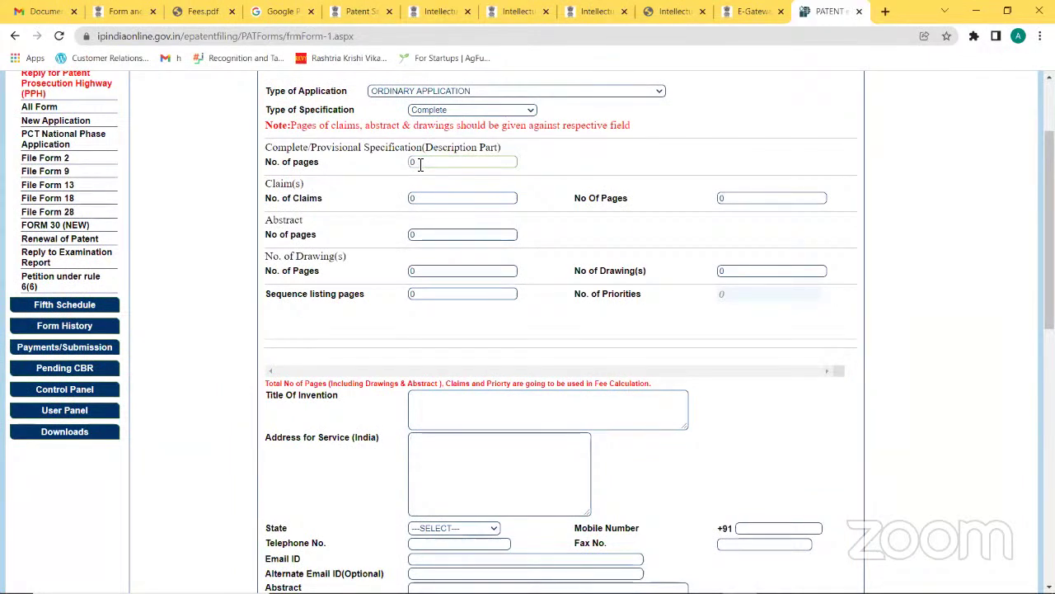
{"action": "double_click", "coordinate": [420, 163]}
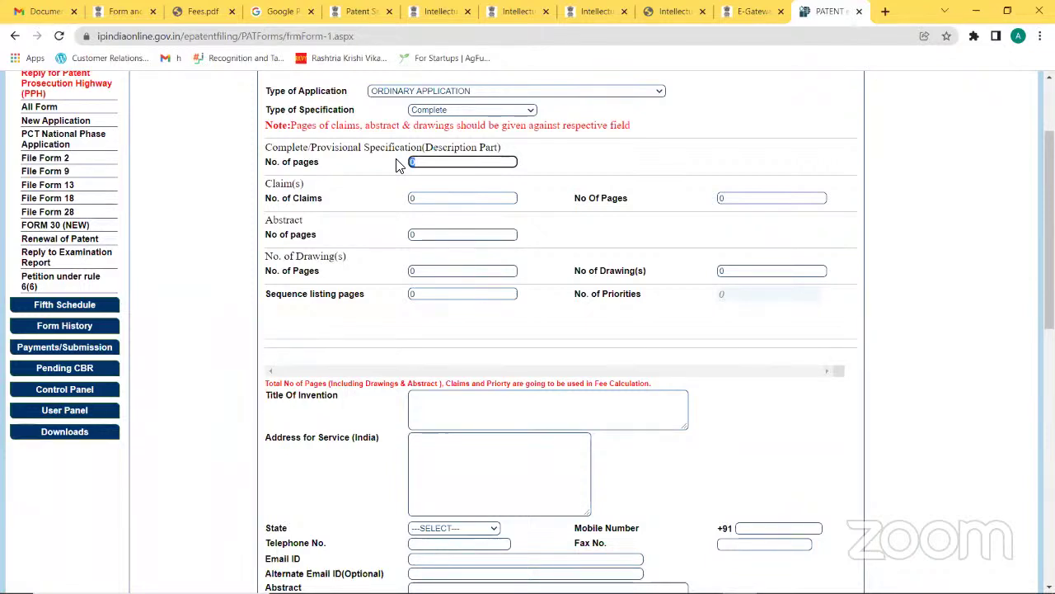
{"action": "type", "text": "30"}
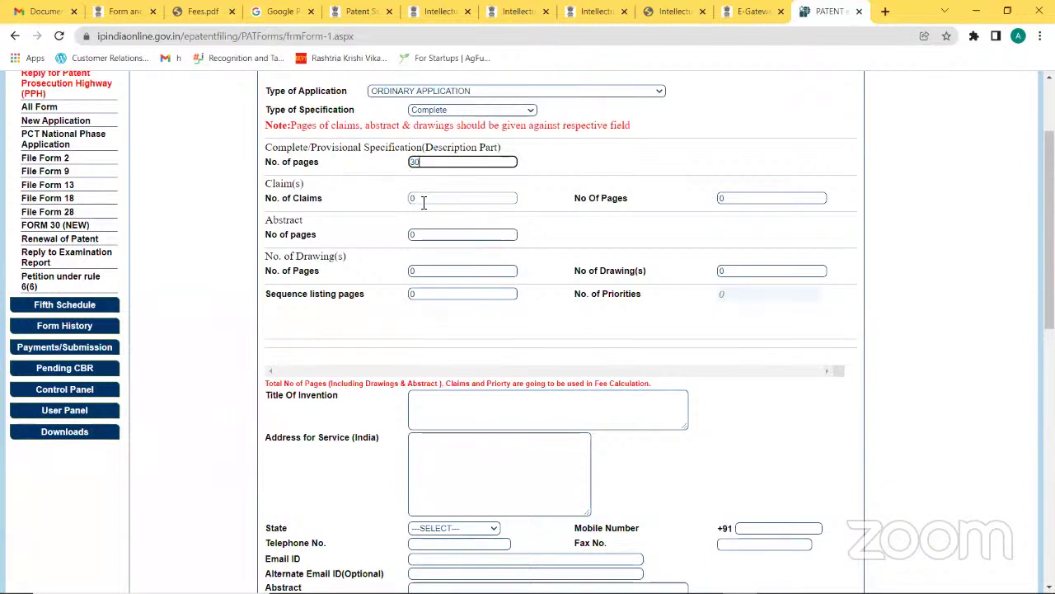
{"action": "left_click", "coordinate": [411, 202]}
{"action": "type", "text": "10"}
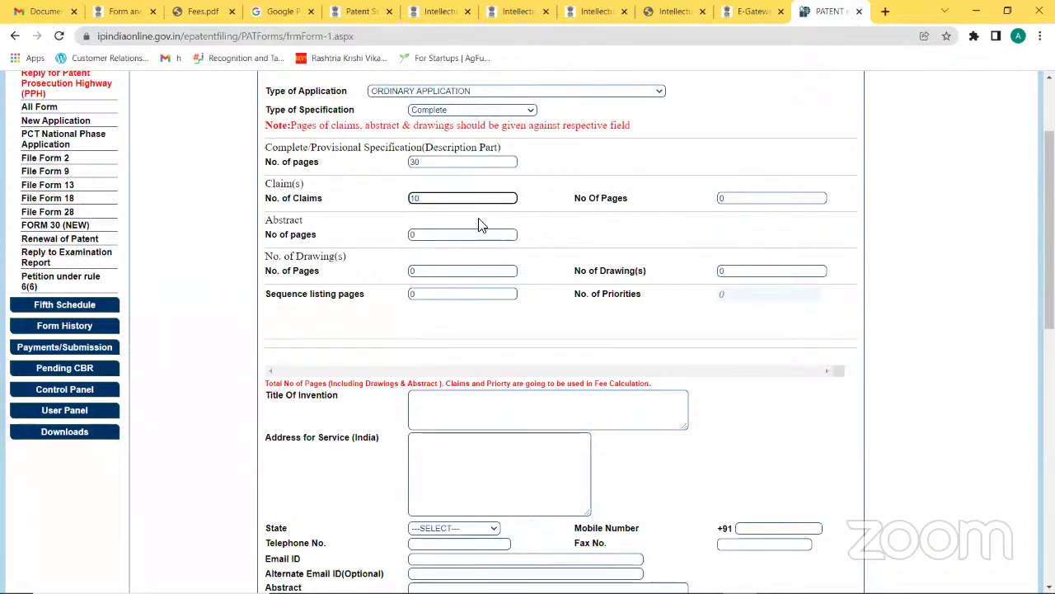
{"action": "left_click", "coordinate": [665, 212]}
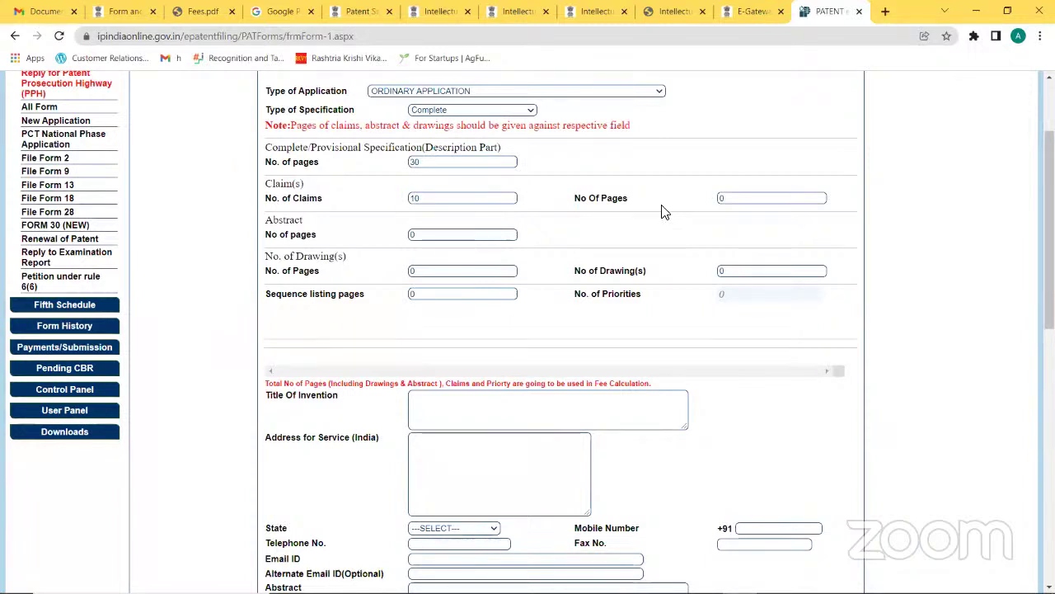
{"action": "left_click_drag", "start_coordinate": [471, 235], "coordinate": [400, 240]}
{"action": "type", "text": "1"}
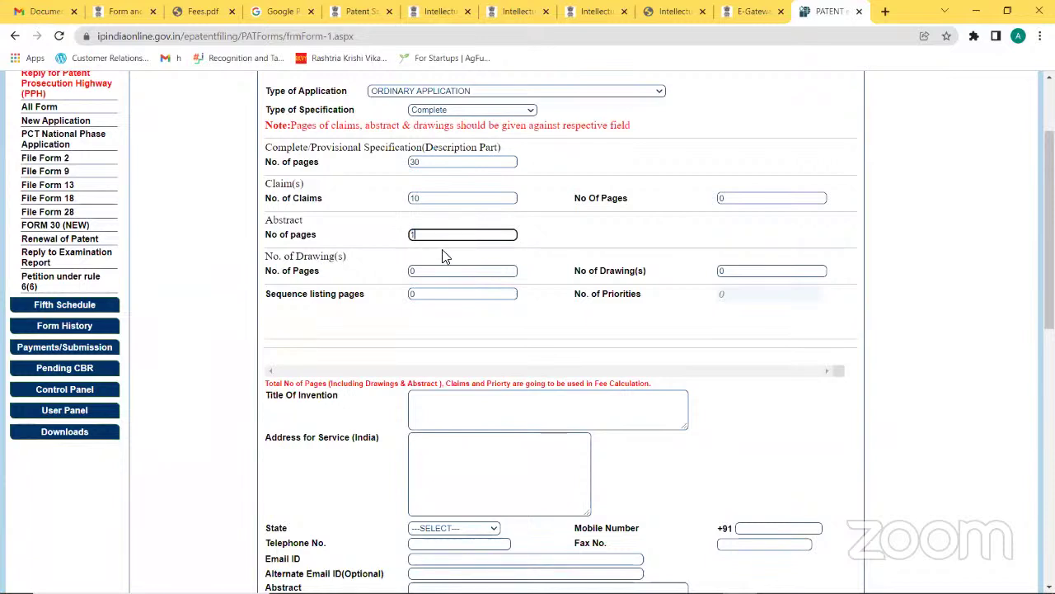
{"action": "left_click_drag", "start_coordinate": [437, 272], "coordinate": [407, 273]}
{"action": "type", "text": "1"}
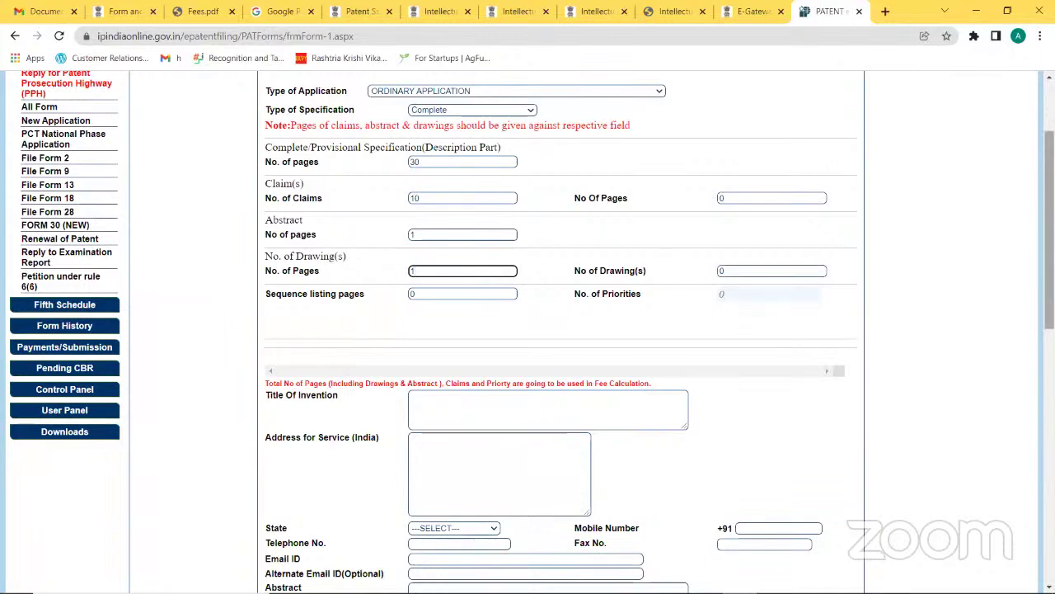
{"action": "scroll", "coordinate": [1048, 231], "scroll_direction": "down", "scroll_amount": 3}
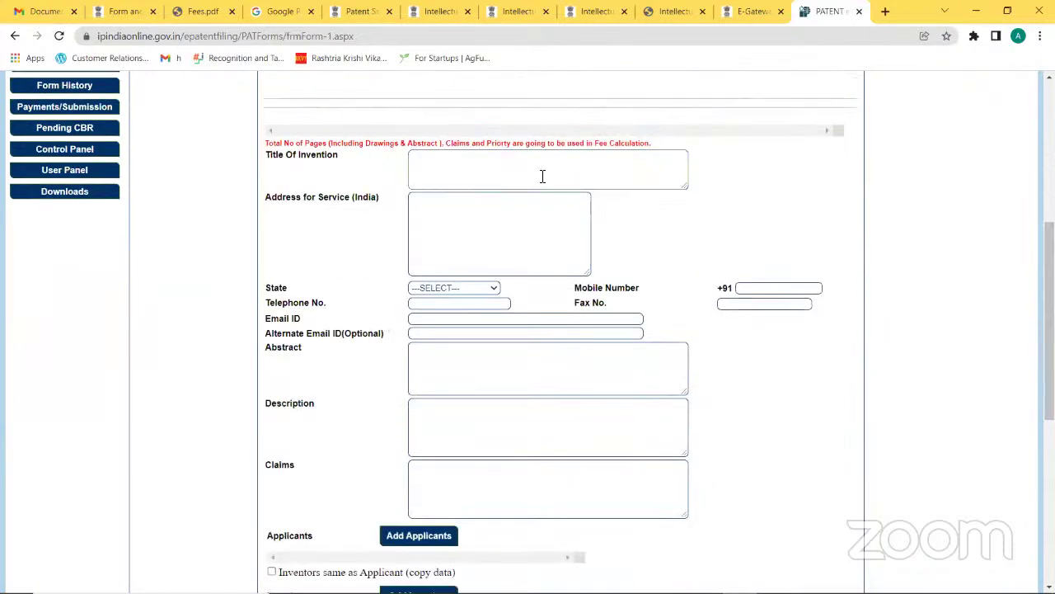
{"action": "left_click", "coordinate": [542, 176]}
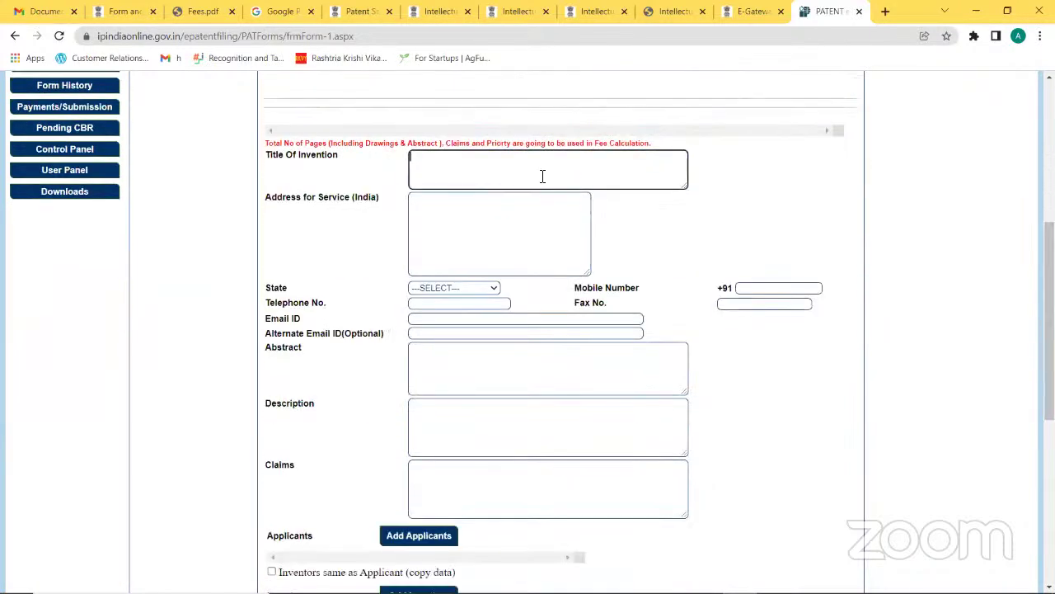
{"action": "left_click", "coordinate": [508, 233]}
{"action": "left_click", "coordinate": [779, 224]}
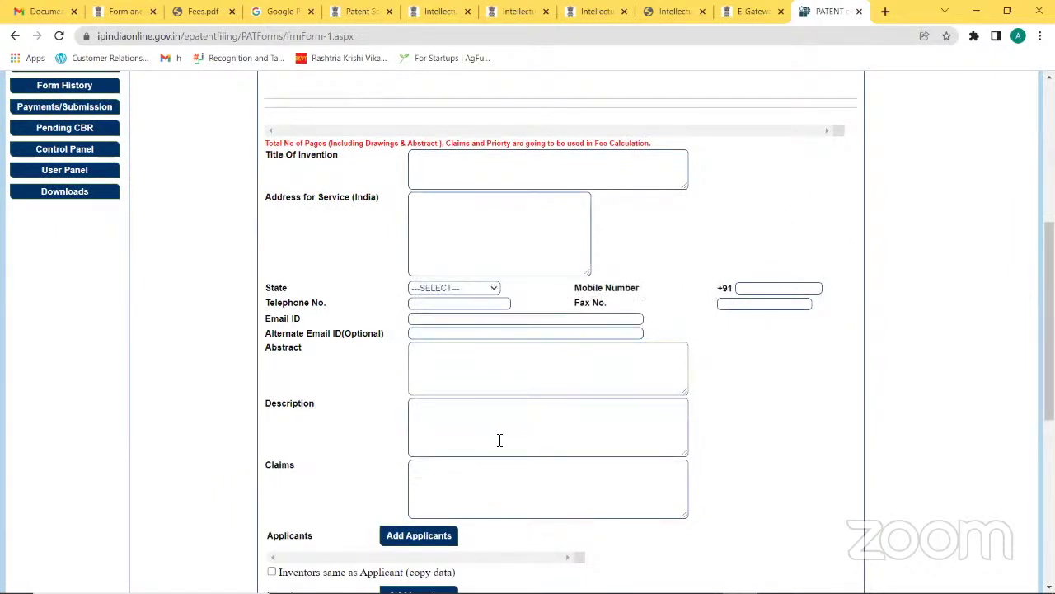
{"action": "scroll", "coordinate": [556, 329], "scroll_direction": "down", "scroll_amount": 2}
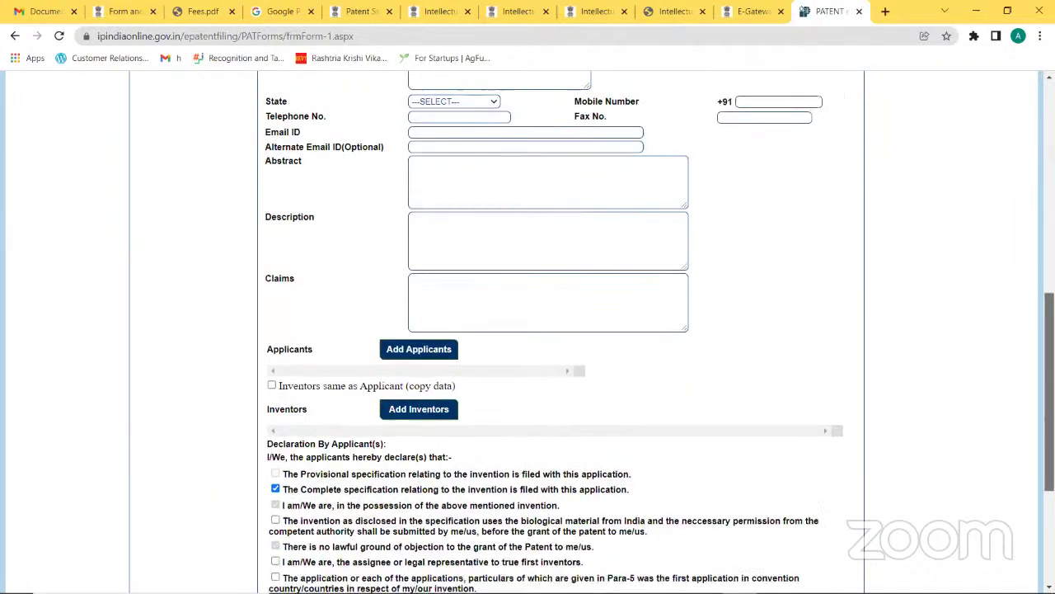
{"action": "left_click", "coordinate": [556, 234]}
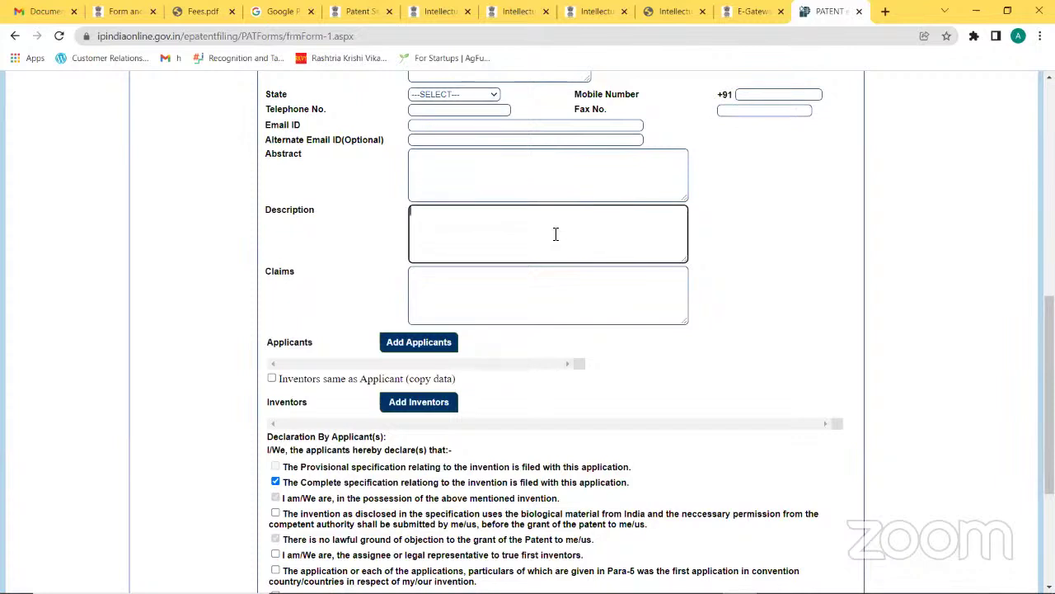
{"action": "left_click", "coordinate": [556, 279]}
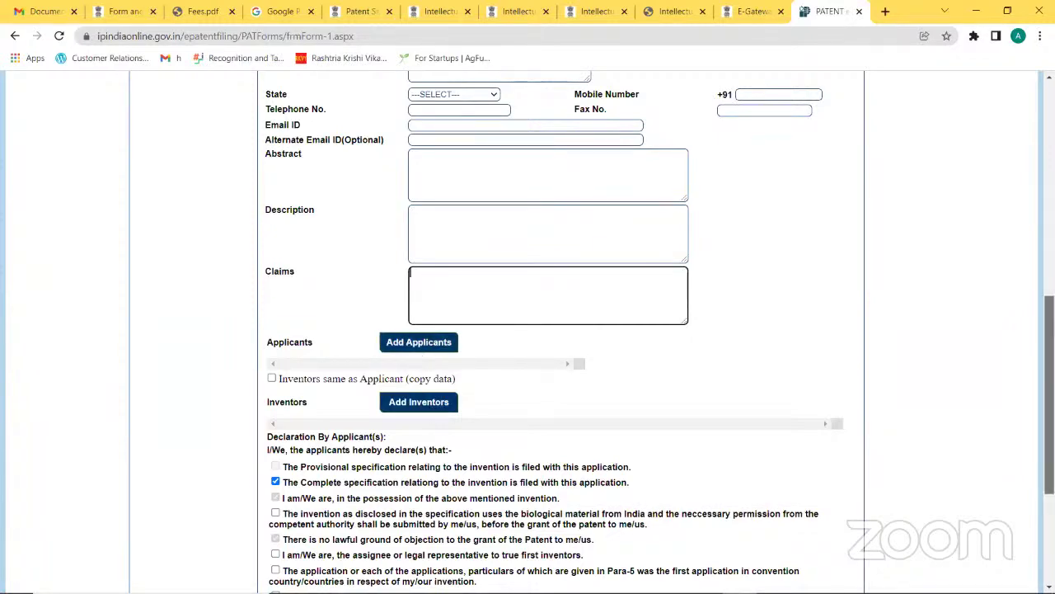
{"action": "scroll", "coordinate": [1048, 396], "scroll_direction": "down", "scroll_amount": 3}
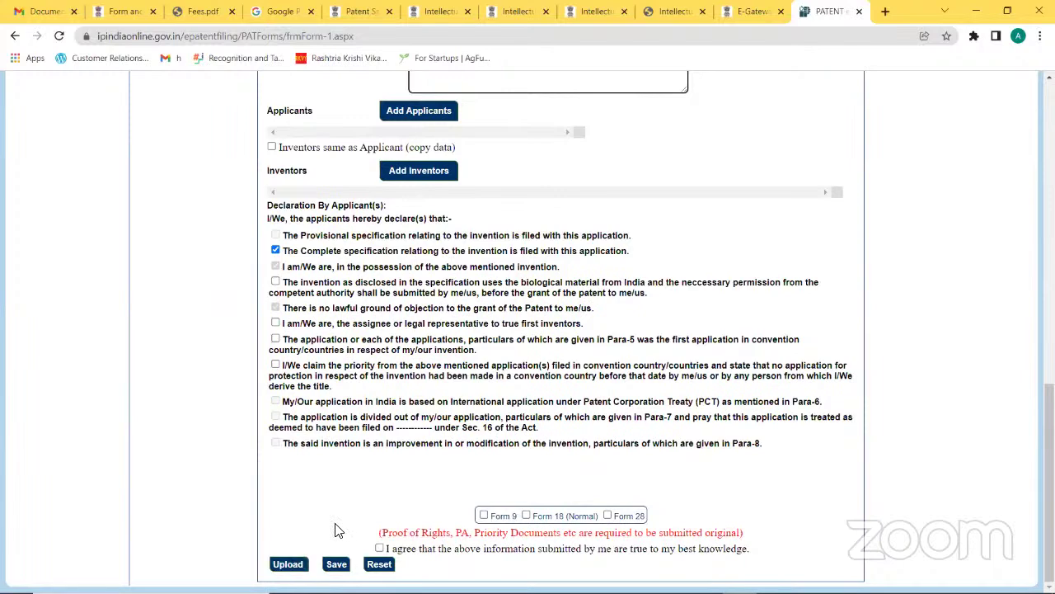
{"action": "key", "text": "alt+Tab"}
{"action": "key", "text": "alt+Tab"}
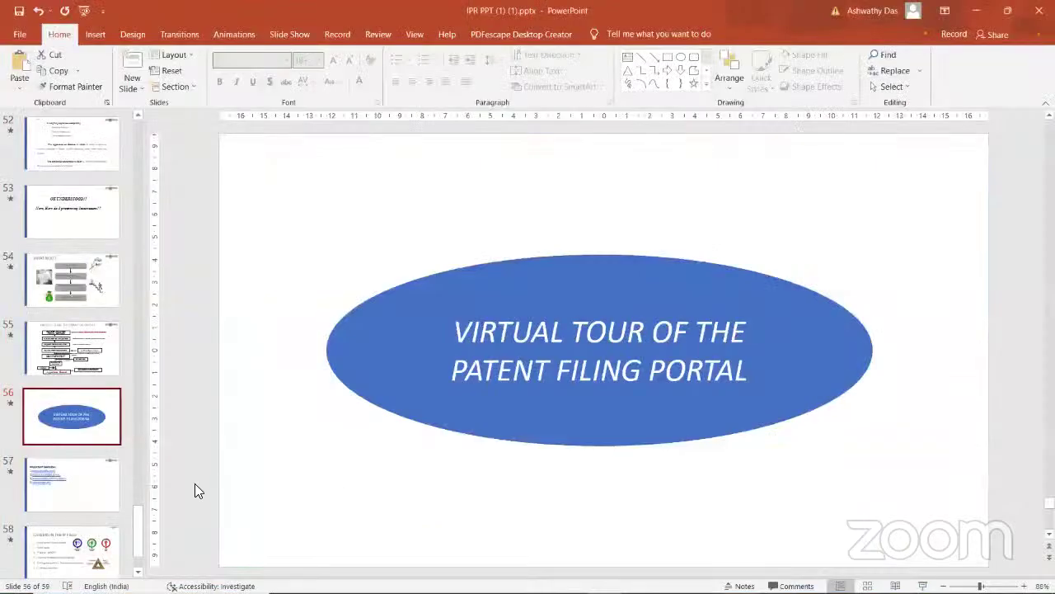
Step: In PowerPoint, go from the Important Websites slide (57) to slide 58, 'Careers in the IP Field'
{"action": "left_click", "coordinate": [103, 488]}
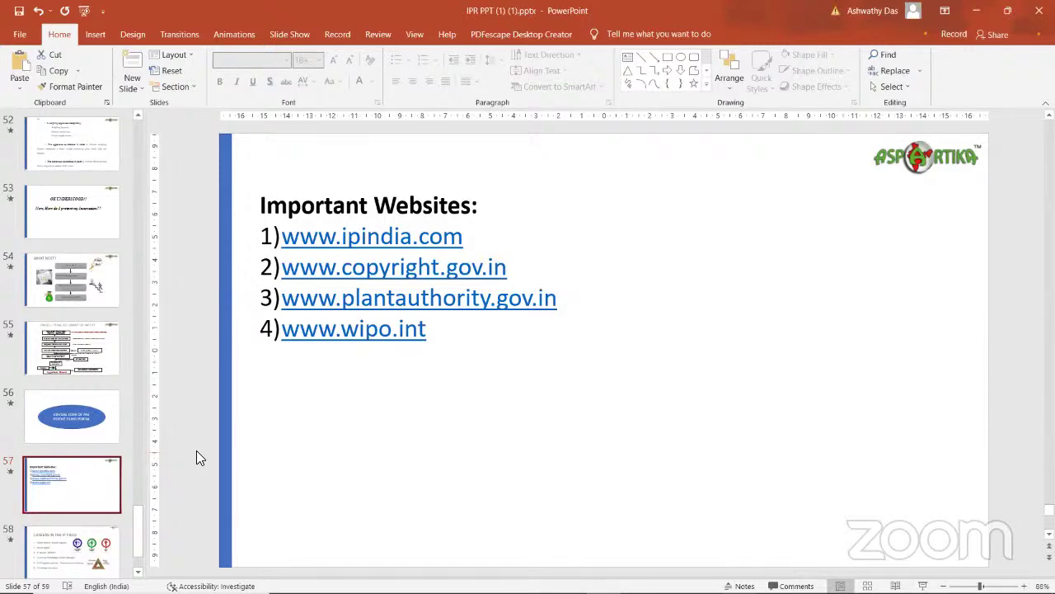
{"action": "scroll", "coordinate": [196, 450], "scroll_direction": "down", "scroll_amount": 1}
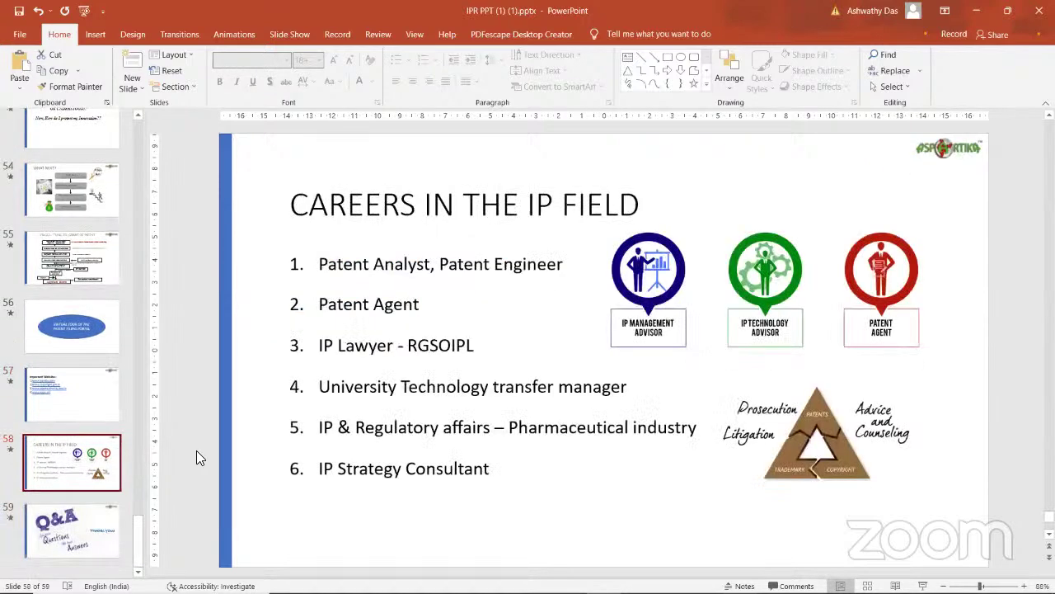
{"action": "scroll", "coordinate": [196, 450], "scroll_direction": "up", "scroll_amount": 1}
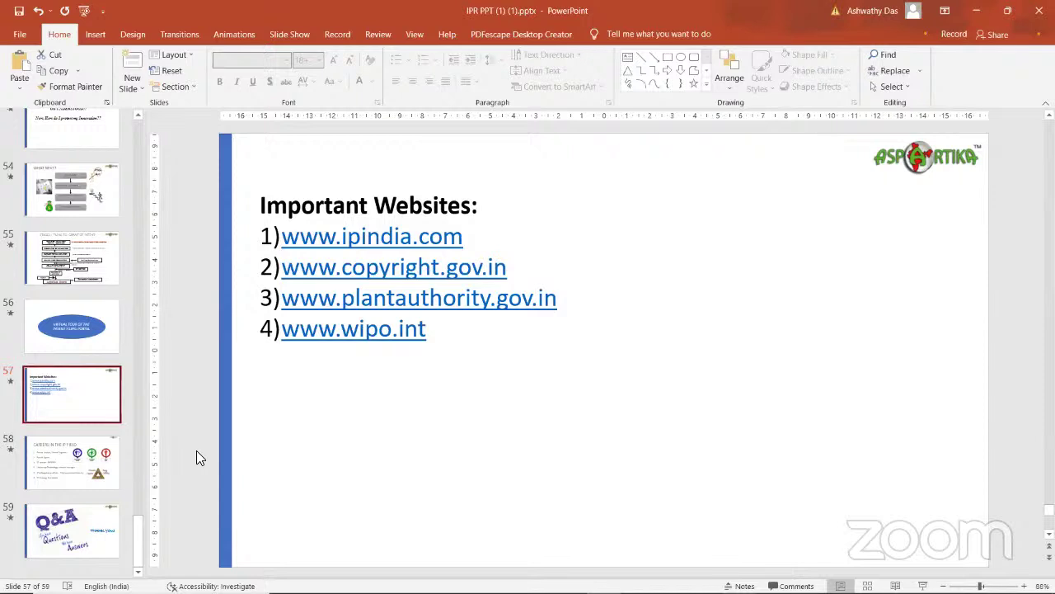
{"action": "key", "text": "Down"}
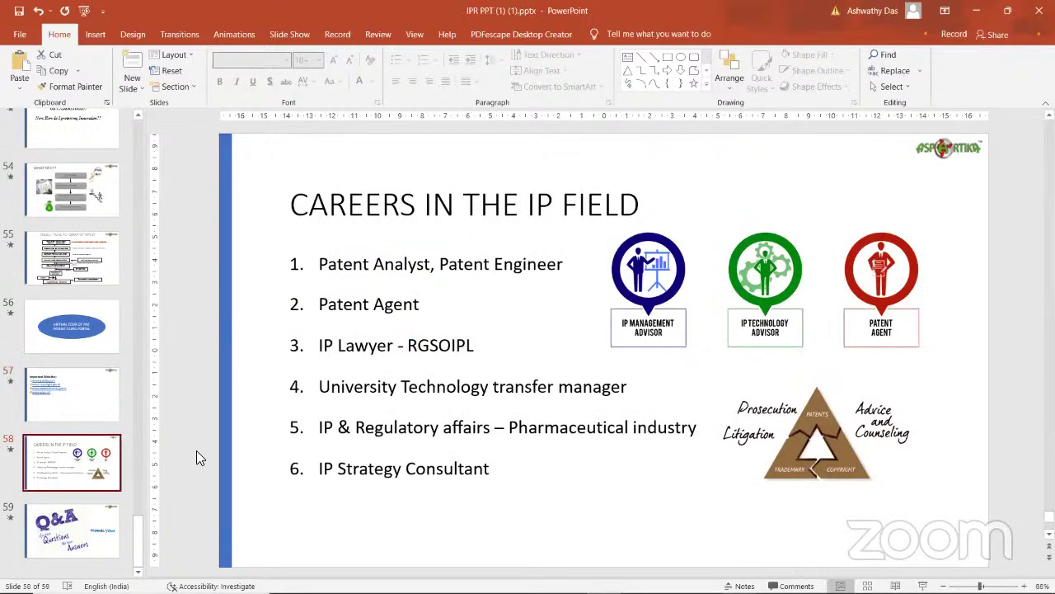